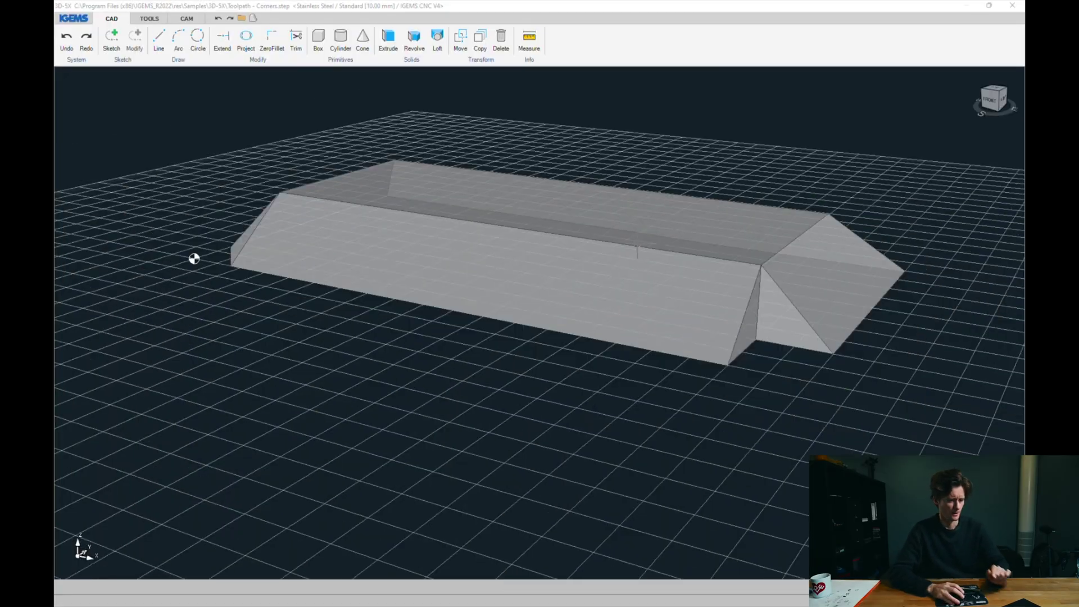
- Auto-generate a Medium-quality ruled toolpath on all edges, with circular piercing and 3 mm lead-in/out
{"action": "scroll", "coordinate": [244, 221], "scroll_direction": "up", "scroll_amount": 3}
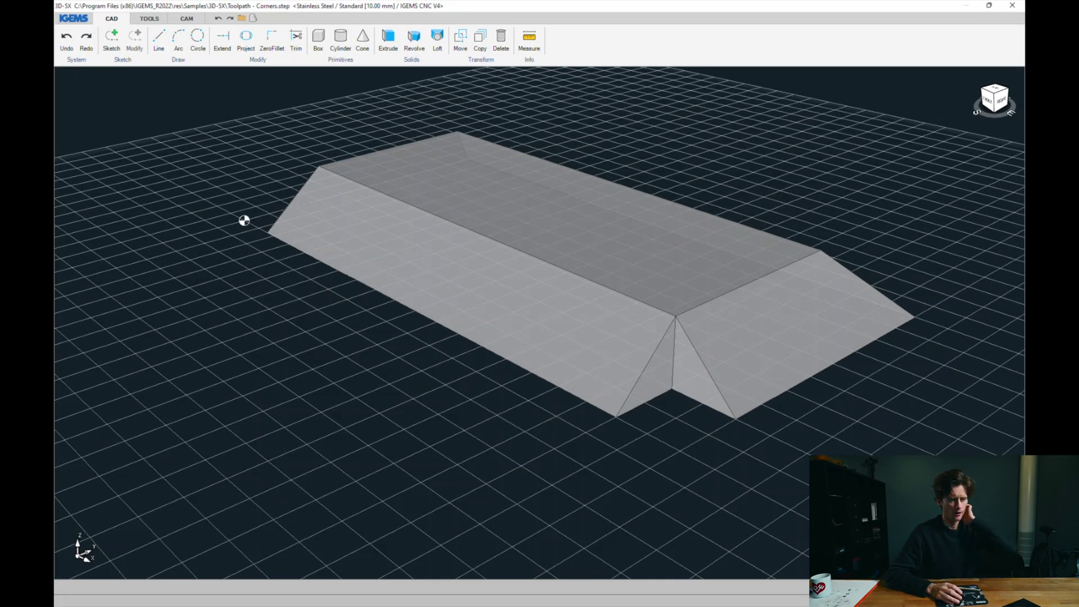
{"action": "mouse_move", "coordinate": [562, 185]}
{"action": "middle_mouse_down"}
{"action": "mouse_move", "coordinate": [570, 188]}
{"action": "mouse_move", "coordinate": [525, 200]}
{"action": "mouse_move", "coordinate": [574, 217]}
{"action": "mouse_move", "coordinate": [511, 404]}
{"action": "mouse_move", "coordinate": [287, 370]}
{"action": "mouse_move", "coordinate": [242, 338]}
{"action": "mouse_move", "coordinate": [217, 298]}
{"action": "middle_mouse_up"}
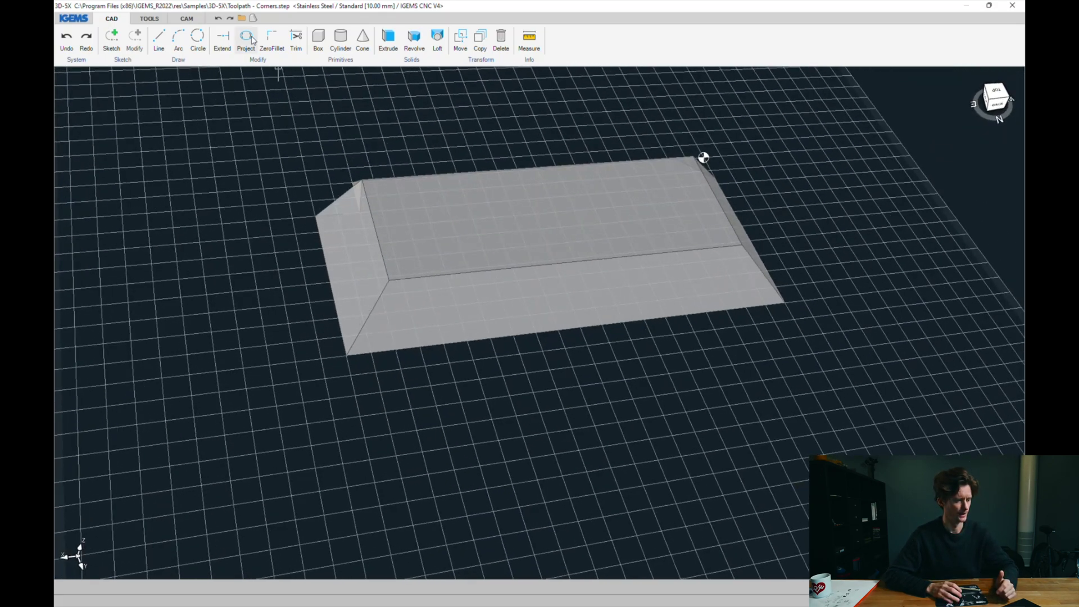
{"action": "left_click", "coordinate": [191, 18]}
{"action": "left_click", "coordinate": [262, 37]}
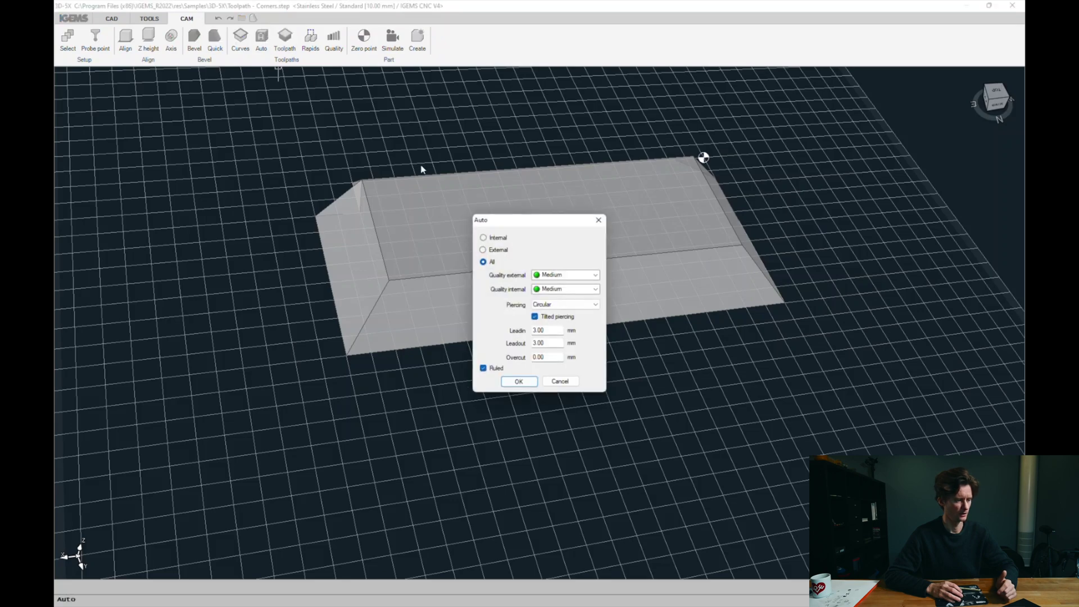
{"action": "left_click", "coordinate": [525, 381]}
{"action": "middle_click_drag", "start_coordinate": [540, 449], "coordinate": [541, 475]}
{"action": "middle_click_drag", "start_coordinate": [446, 374], "coordinate": [713, 379]}
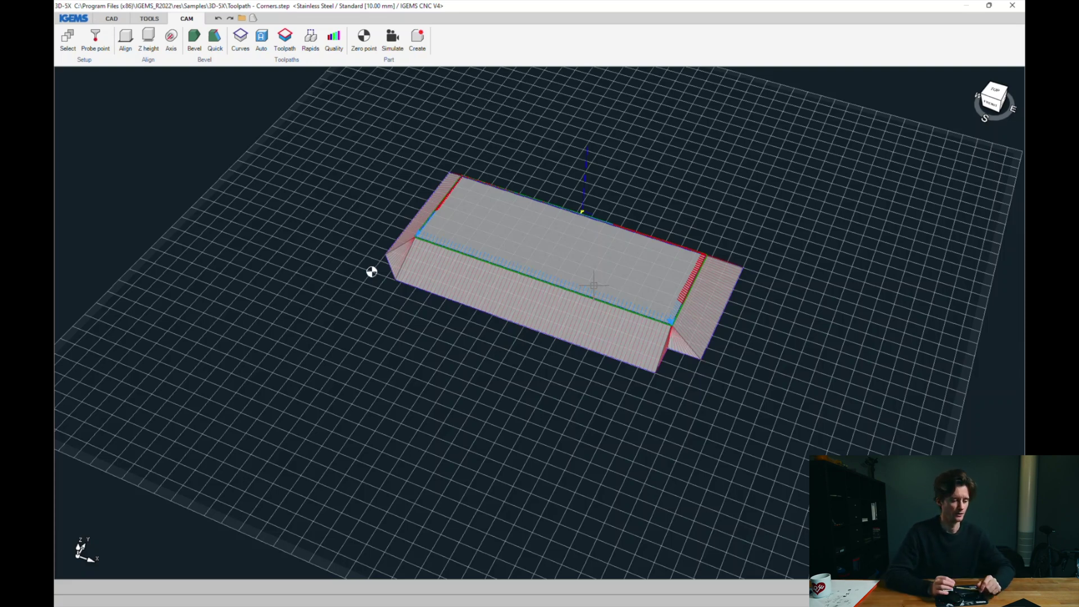
- Inspect the Auto1 toolpath and bring up its Toolpath settings (Ruled cut, Fixed Z 20 mm)
{"action": "scroll", "coordinate": [593, 285], "scroll_direction": "up", "scroll_amount": 6}
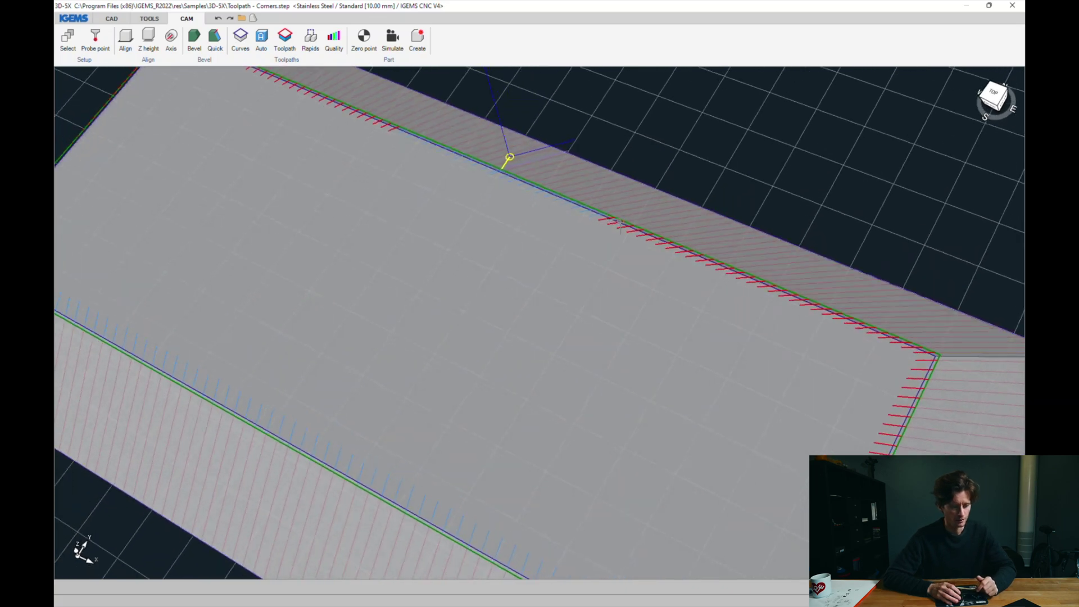
{"action": "scroll", "coordinate": [611, 223], "scroll_direction": "down", "scroll_amount": 3}
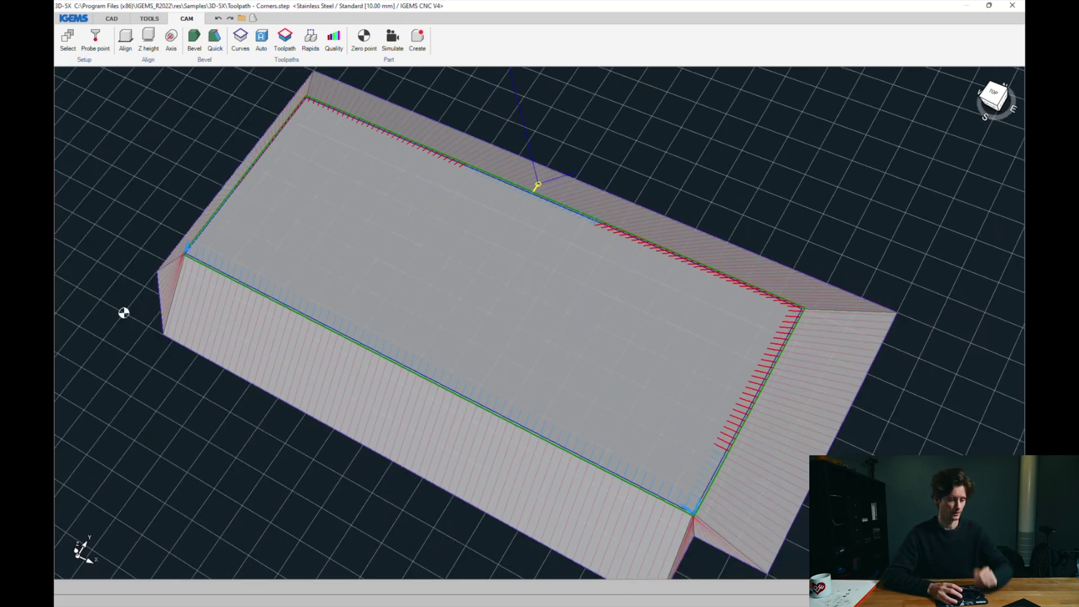
{"action": "scroll", "coordinate": [596, 227], "scroll_direction": "down", "scroll_amount": 1}
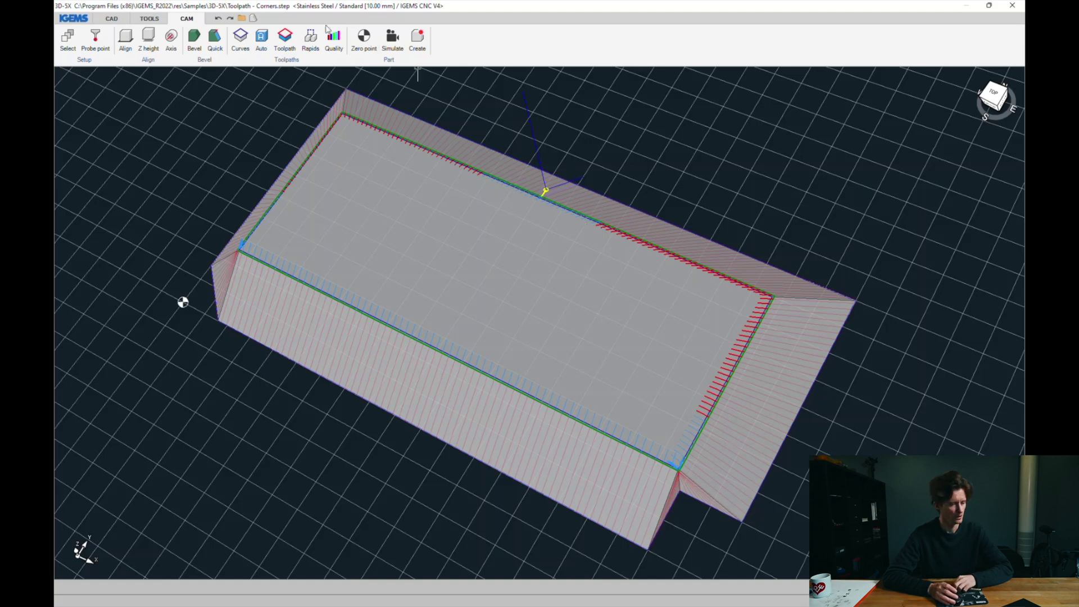
{"action": "left_click", "coordinate": [285, 38]}
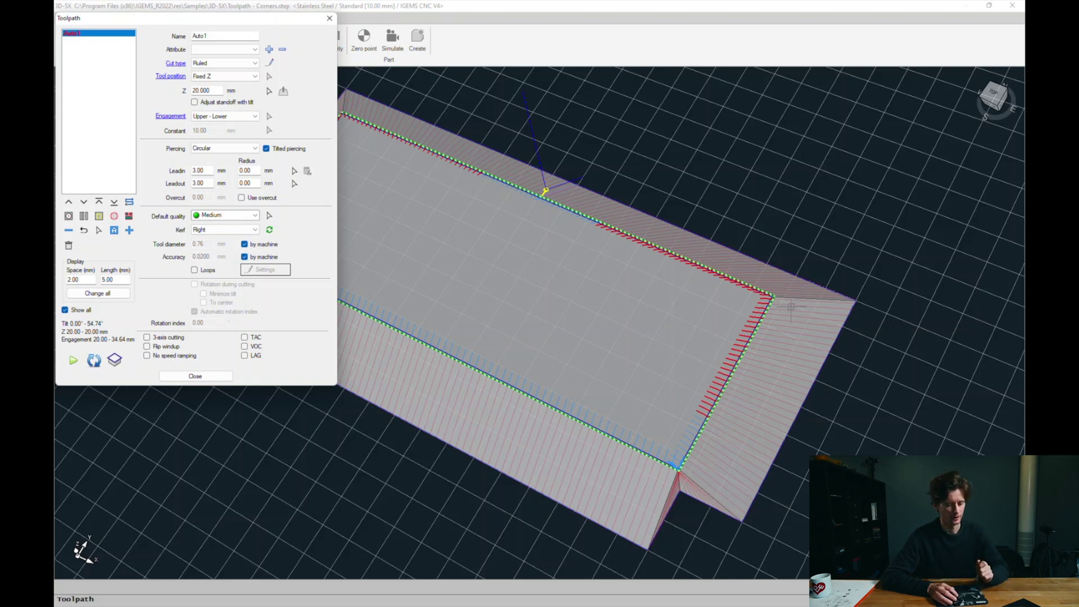
- Enable Loops for Auto1 and show its loop Settings: Angle B 20, Straight corners, Minimal loop
{"action": "left_click", "coordinate": [195, 270]}
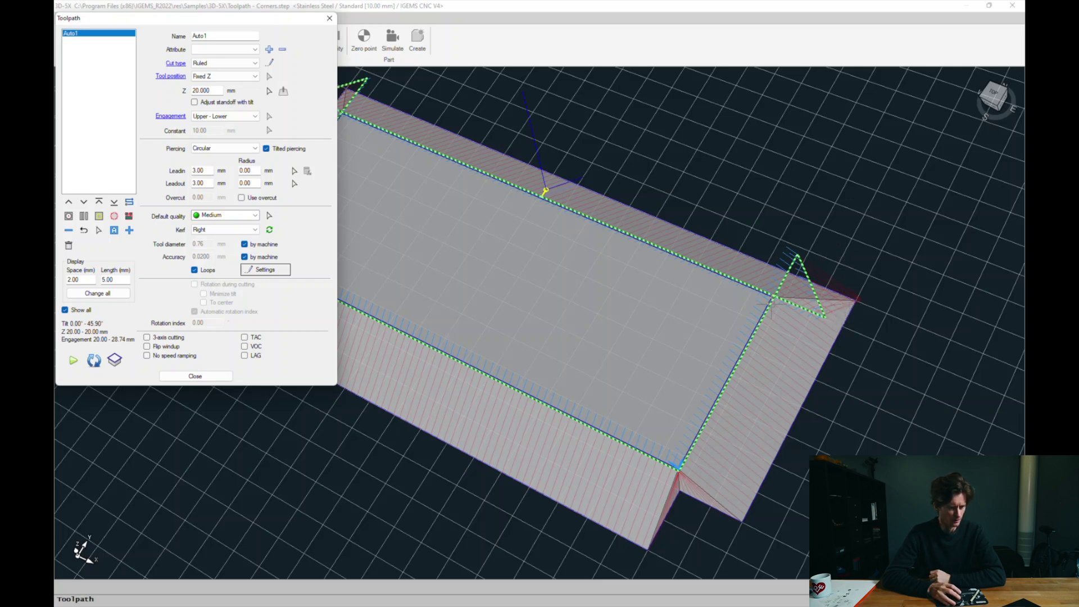
{"action": "scroll", "coordinate": [401, 337], "scroll_direction": "down", "scroll_amount": 1}
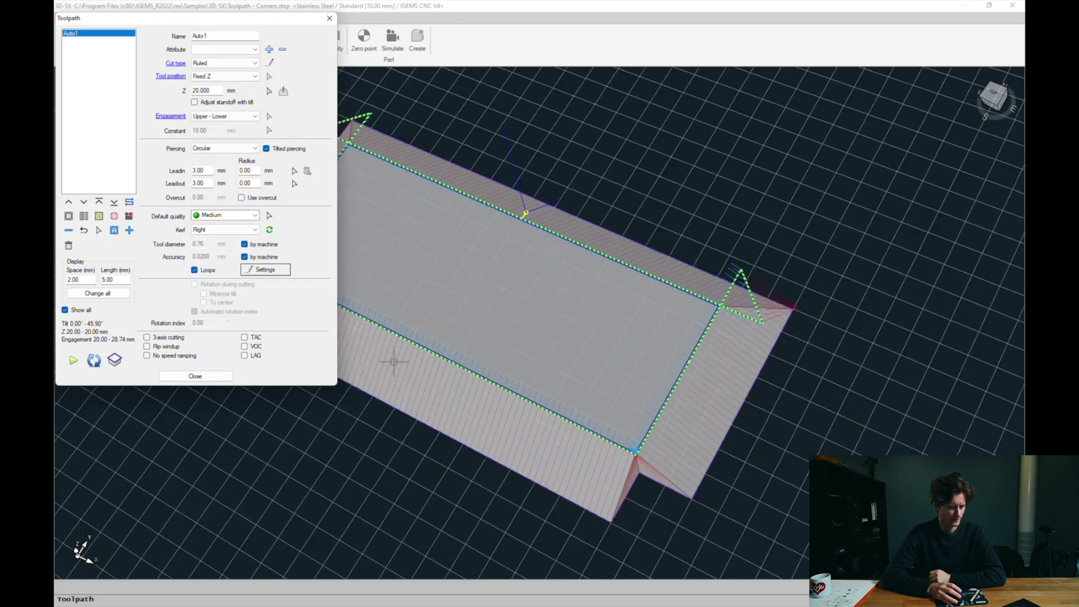
{"action": "left_click", "coordinate": [256, 271]}
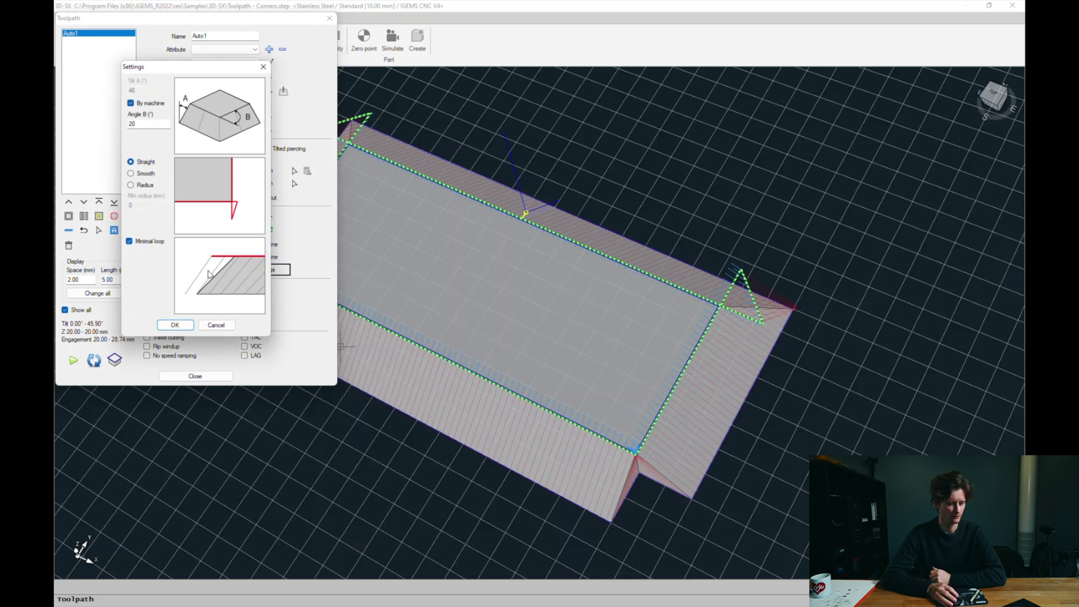
{"action": "left_click", "coordinate": [140, 243]}
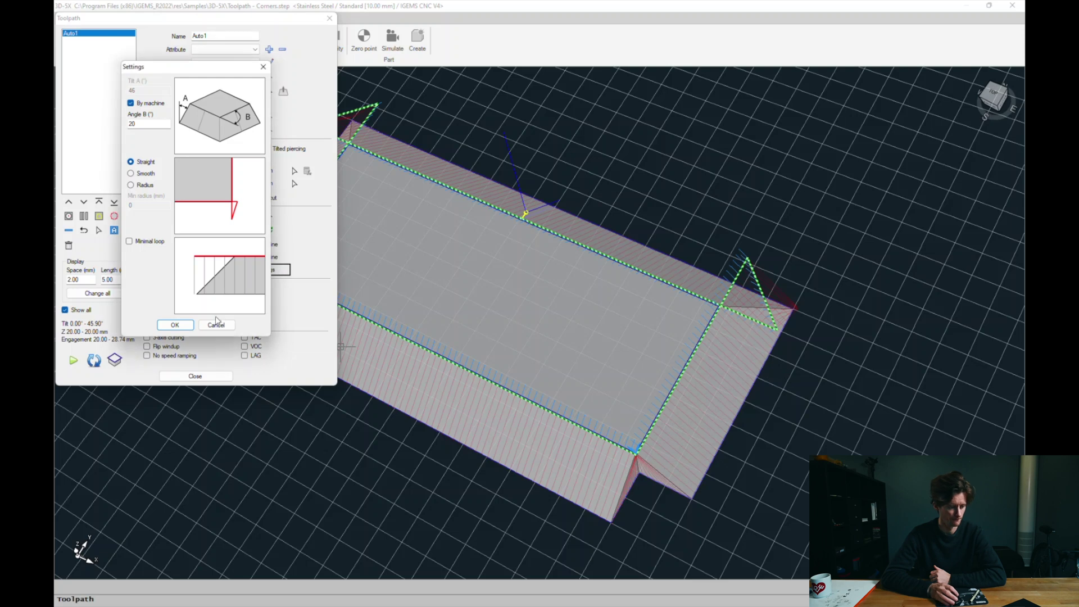
{"action": "key", "text": "Return"}
{"action": "middle_click_drag", "start_coordinate": [480, 311], "coordinate": [527, 365]}
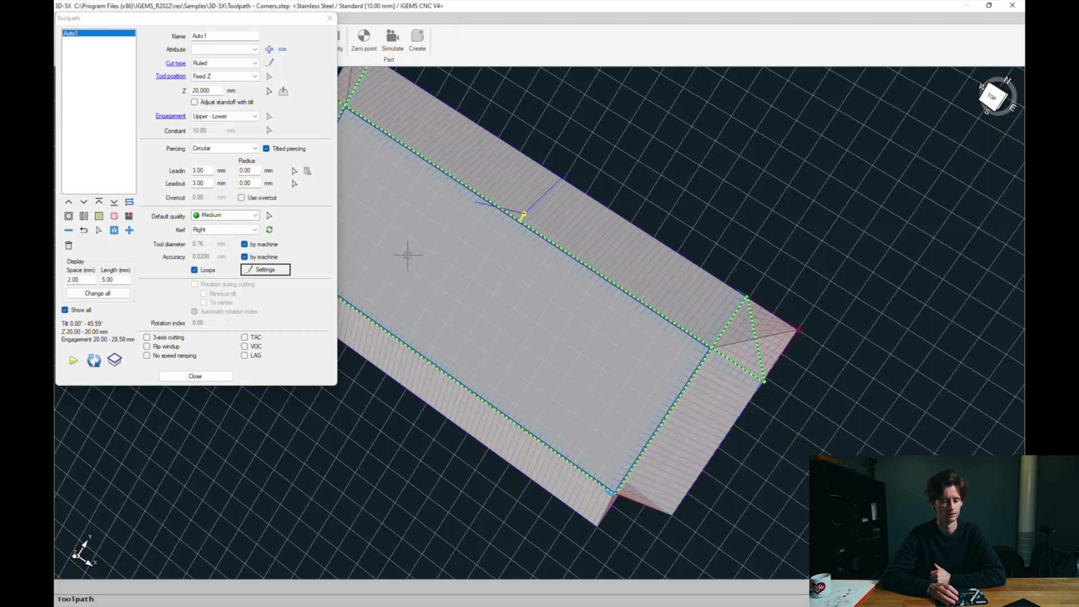
{"action": "left_click", "coordinate": [265, 270]}
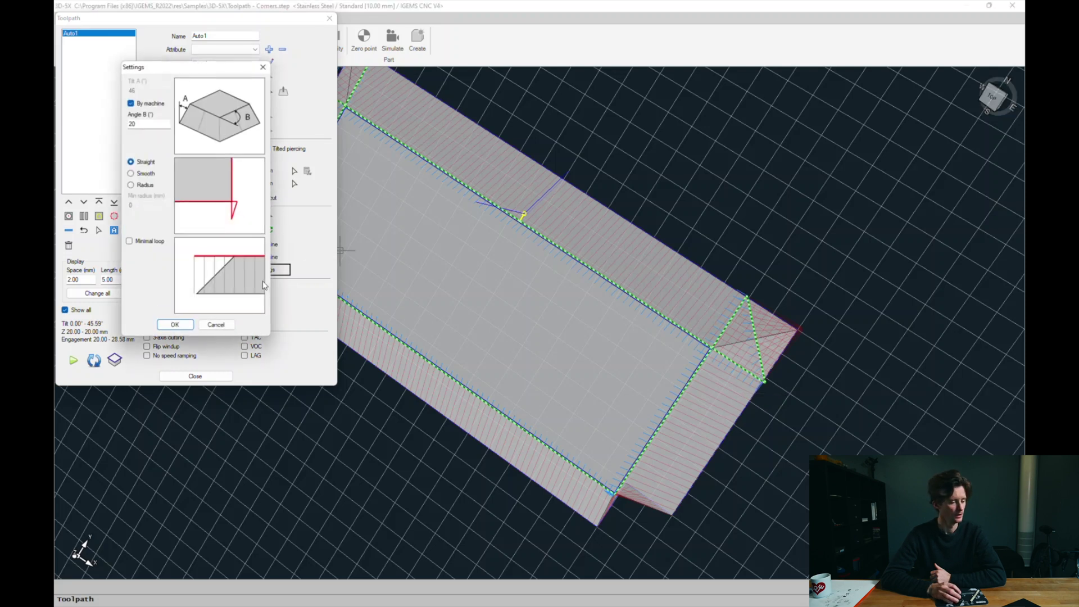
{"action": "left_click", "coordinate": [150, 243]}
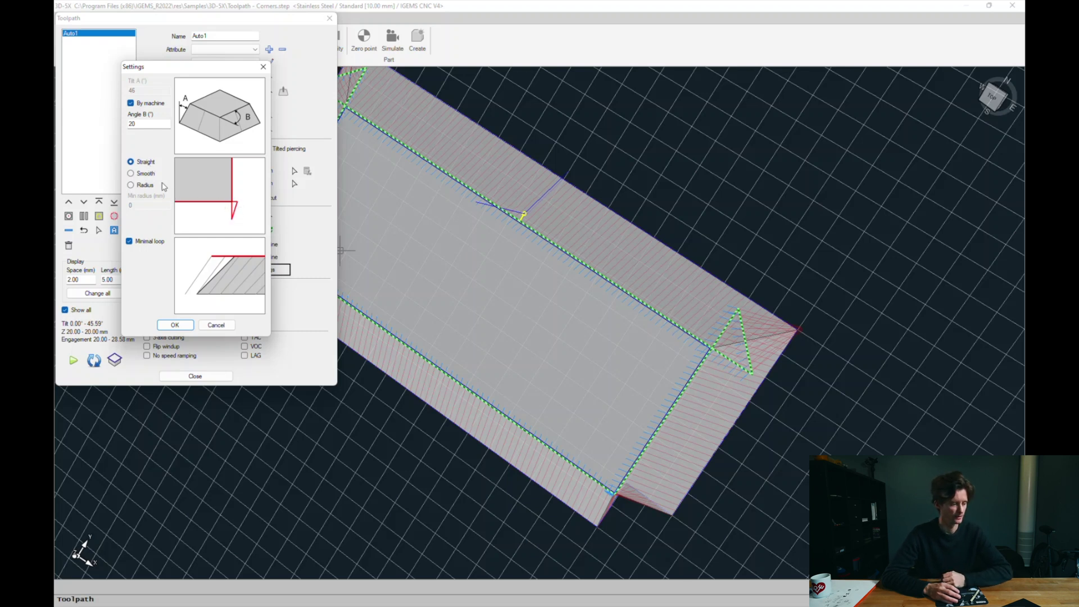
- Compare Smooth and Radius loops, then confirm Straight minimal corner loops
{"action": "left_click", "coordinate": [132, 174]}
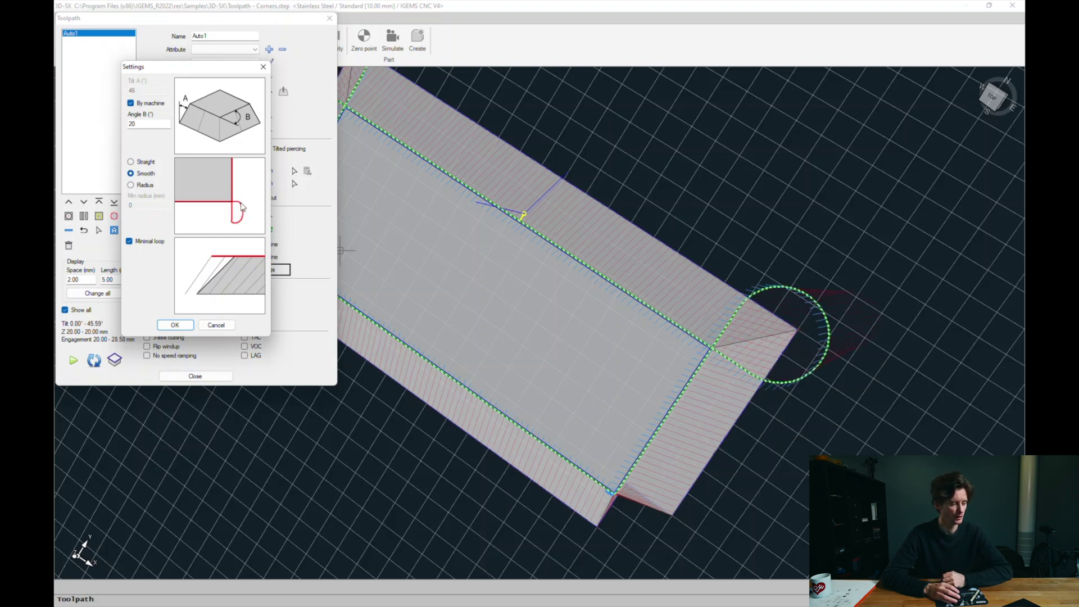
{"action": "left_click", "coordinate": [145, 186]}
{"action": "key", "text": "Up"}
{"action": "key", "text": "Up"}
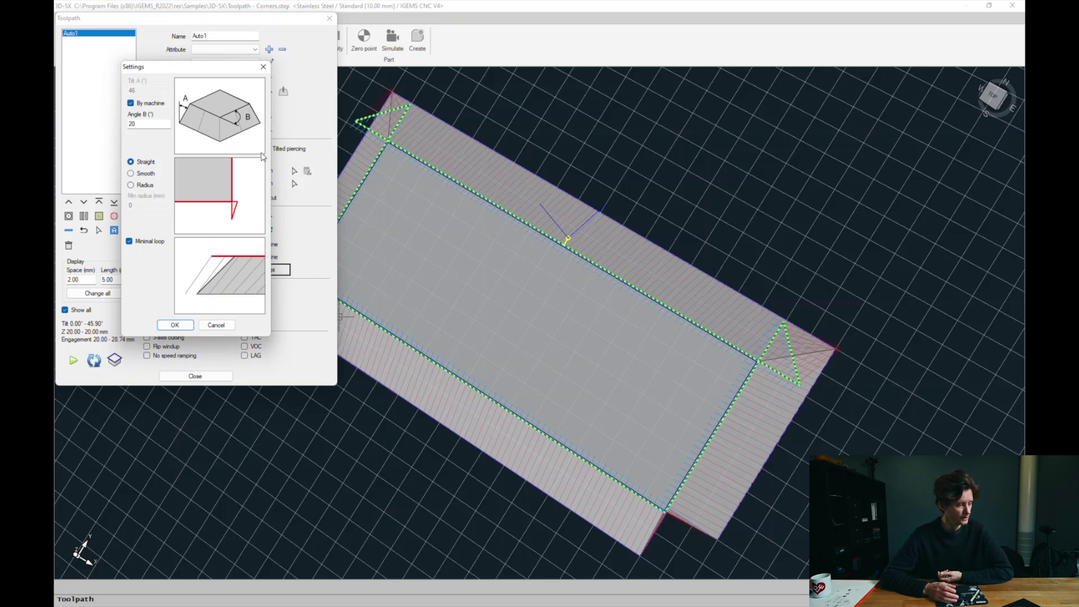
{"action": "left_click", "coordinate": [175, 326]}
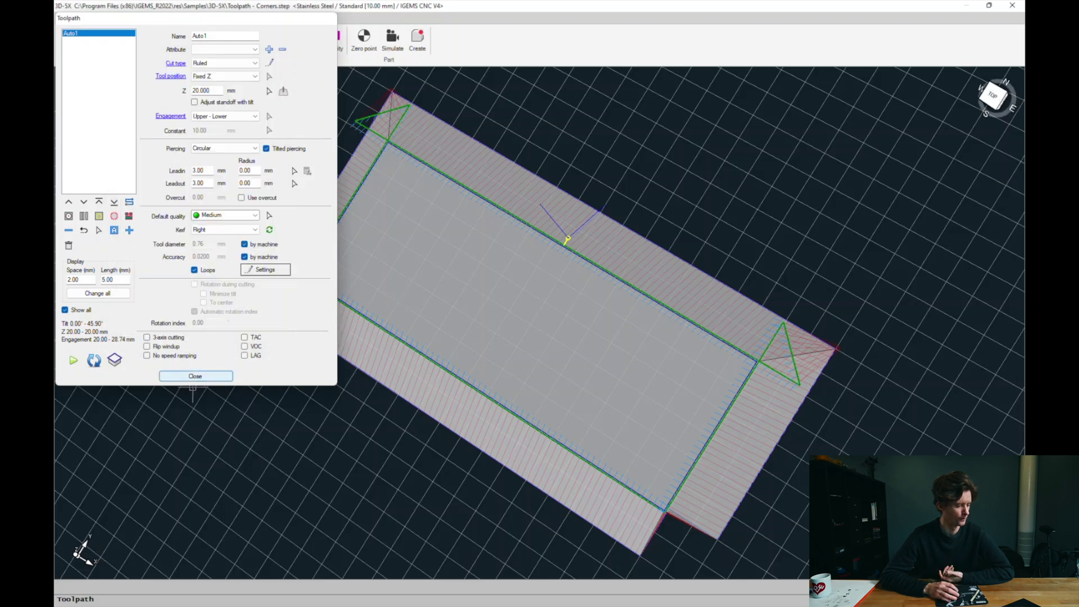
- Create the Corners part's NC program and load it into the 5x simulator
{"action": "left_click", "coordinate": [195, 376]}
{"action": "left_click", "coordinate": [417, 38]}
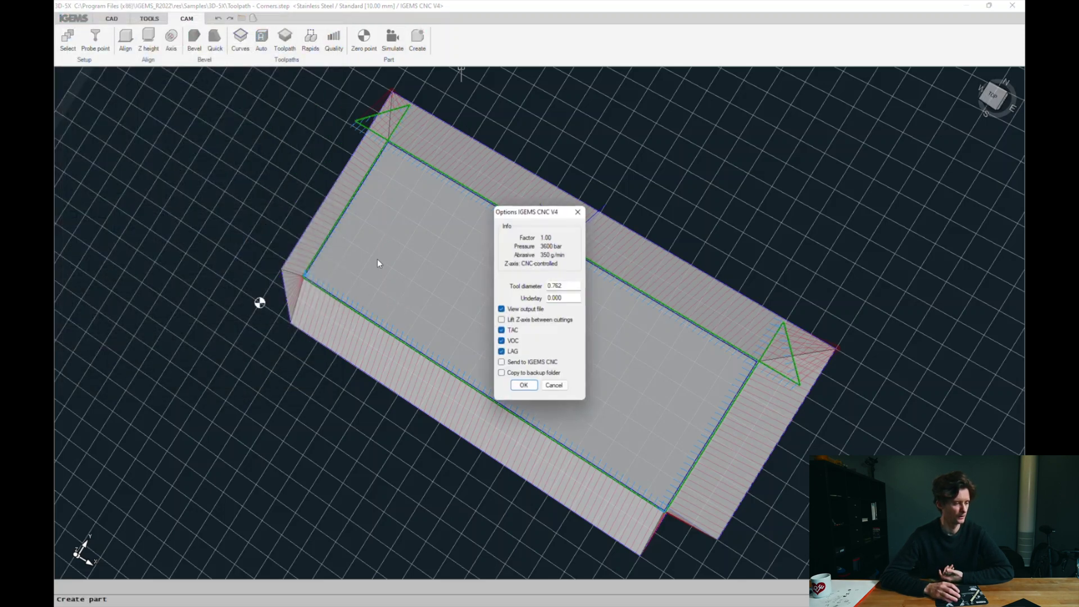
{"action": "left_click", "coordinate": [521, 383]}
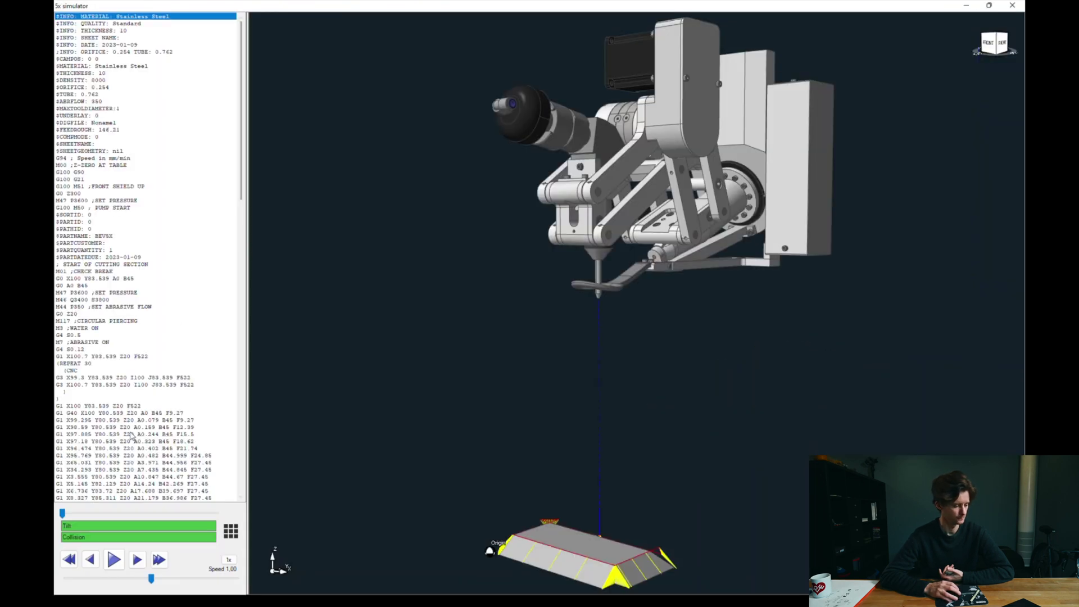
- Play the cutting simulation from the first cutting line, then again from line #70
{"action": "left_click", "coordinate": [130, 406]}
{"action": "middle_click_drag", "start_coordinate": [461, 287], "coordinate": [504, 462]}
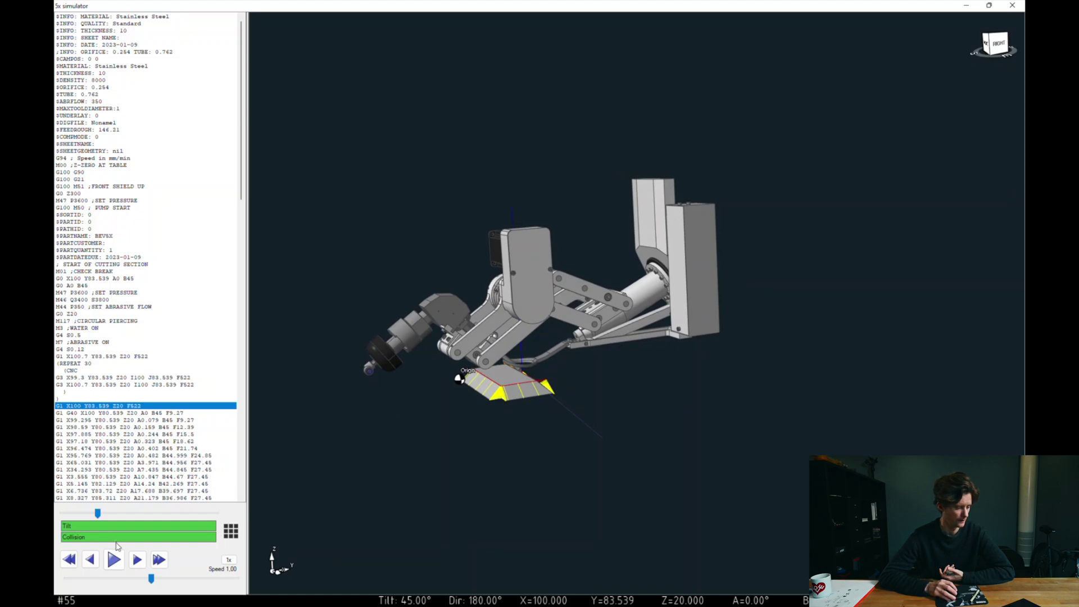
{"action": "left_click", "coordinate": [113, 559]}
{"action": "scroll", "coordinate": [443, 357], "scroll_direction": "up", "scroll_amount": 5}
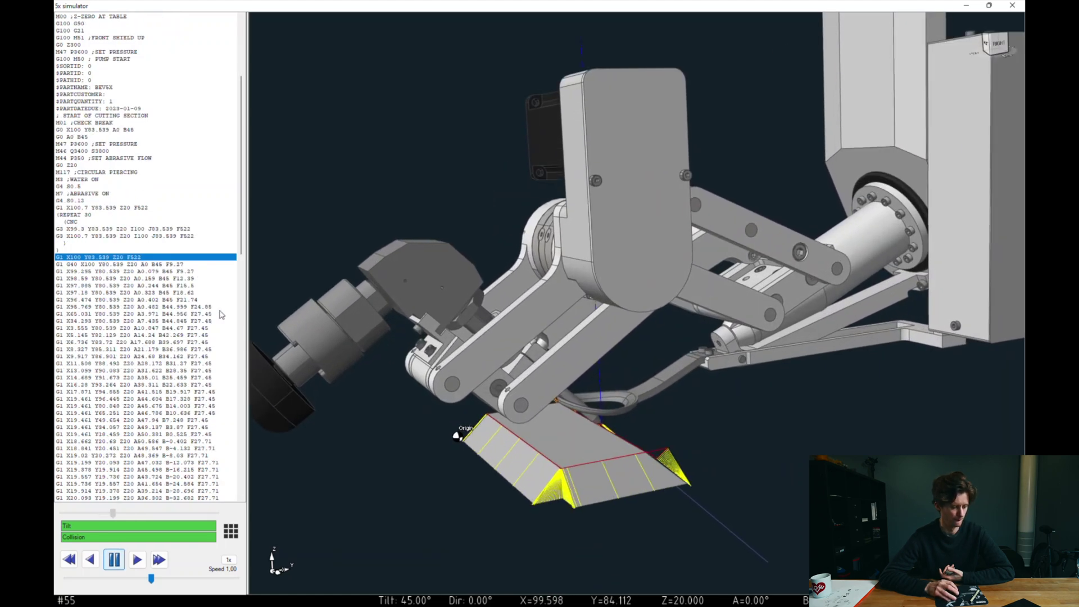
{"action": "left_click", "coordinate": [118, 363]}
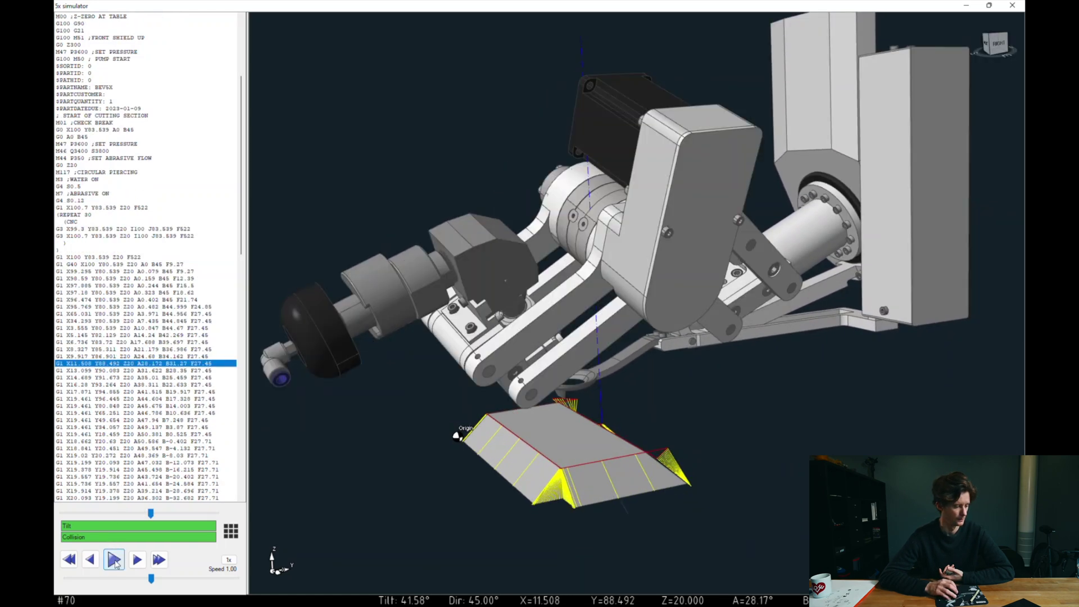
{"action": "left_click", "coordinate": [114, 561]}
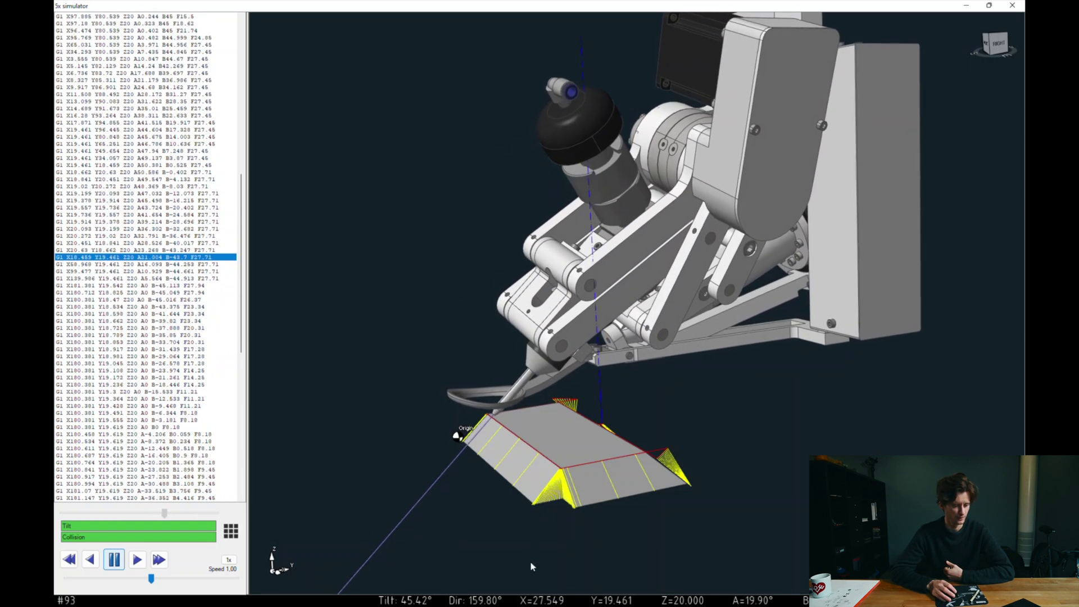
{"action": "scroll", "coordinate": [618, 534], "scroll_direction": "up", "scroll_amount": 5}
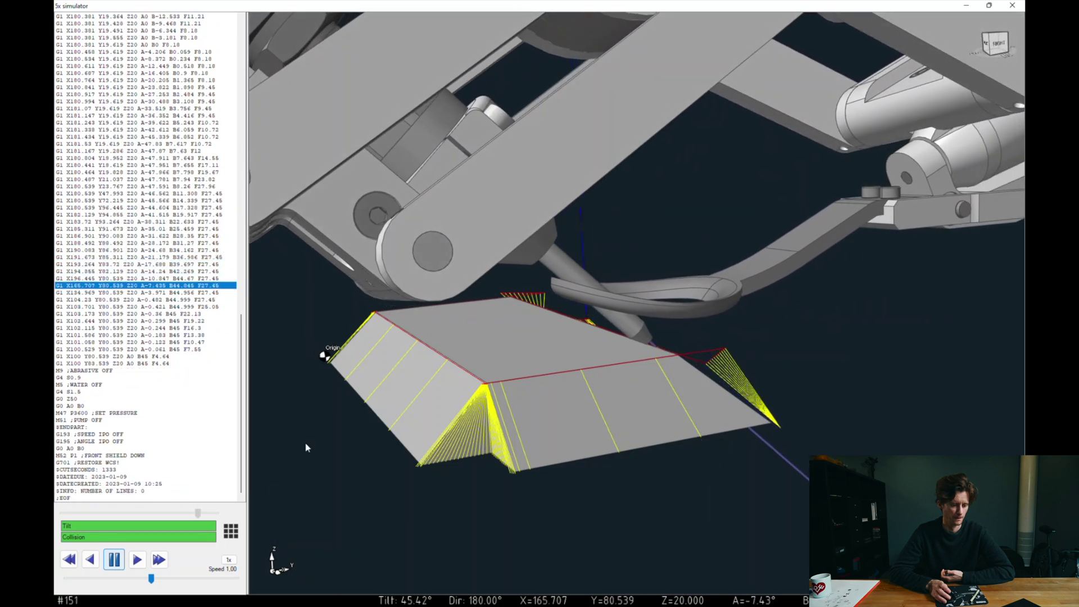
- Pause, rewind to line #114 before the corner loop, and replay it through line #129
{"action": "key", "text": "space"}
{"action": "left_click", "coordinate": [129, 68]}
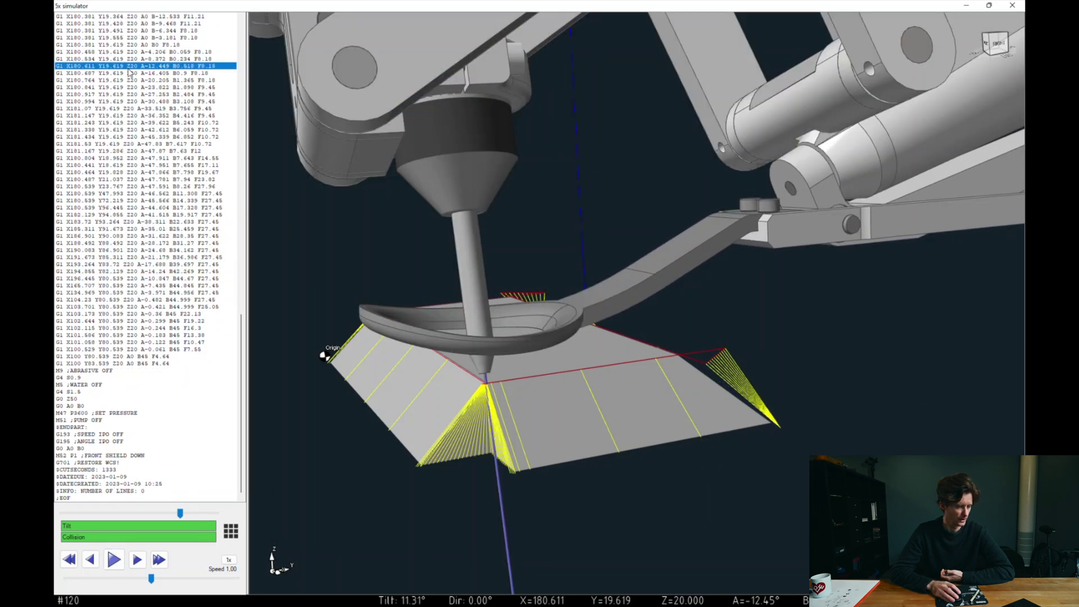
{"action": "scroll", "coordinate": [621, 413], "scroll_direction": "up", "scroll_amount": 10}
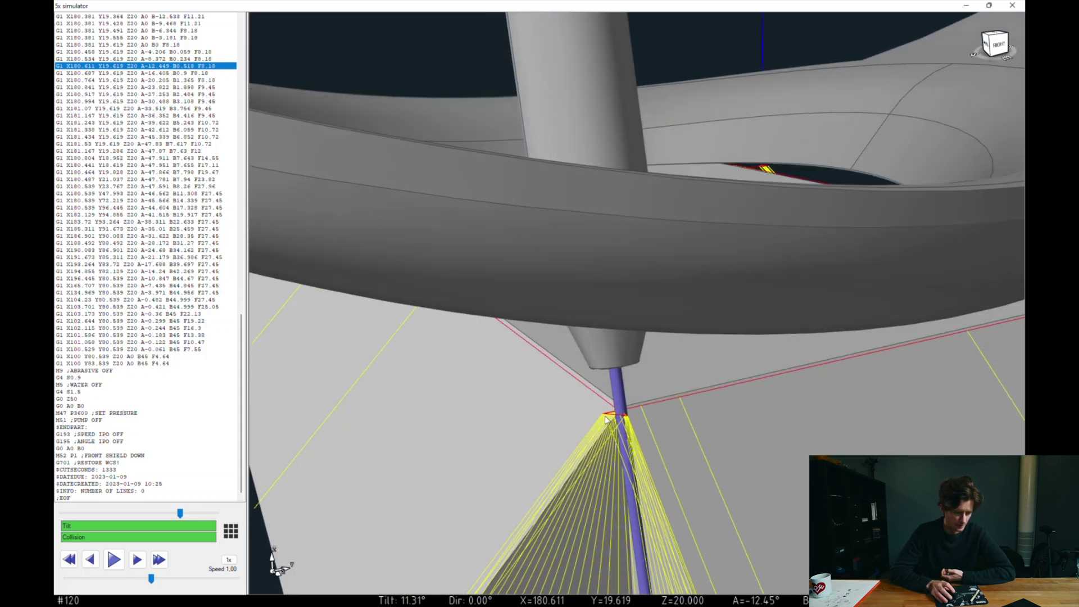
{"action": "scroll", "coordinate": [614, 401], "scroll_direction": "down", "scroll_amount": 10}
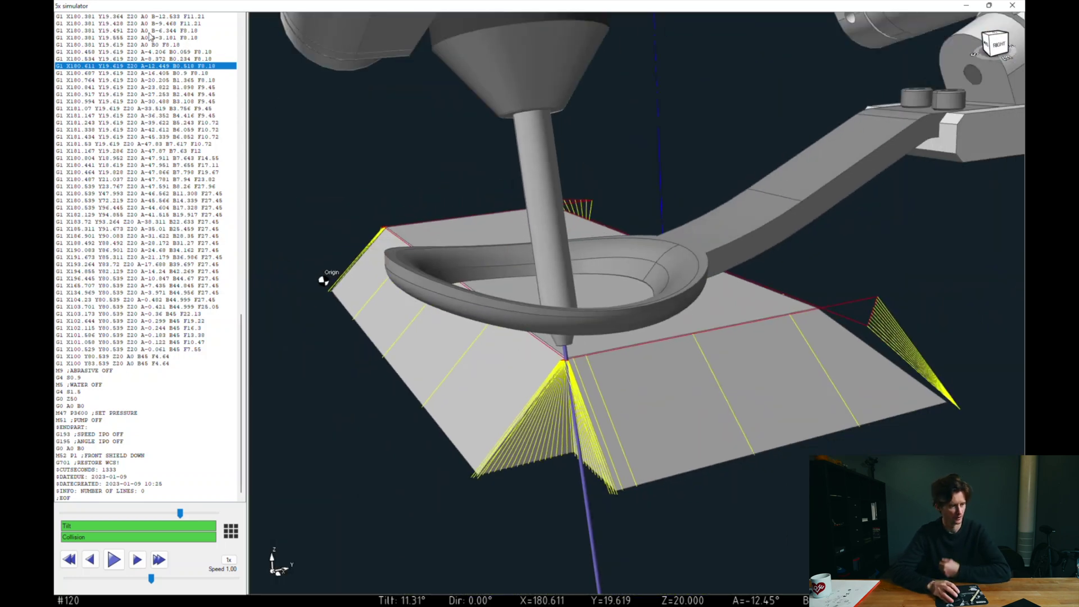
{"action": "left_click", "coordinate": [145, 24]}
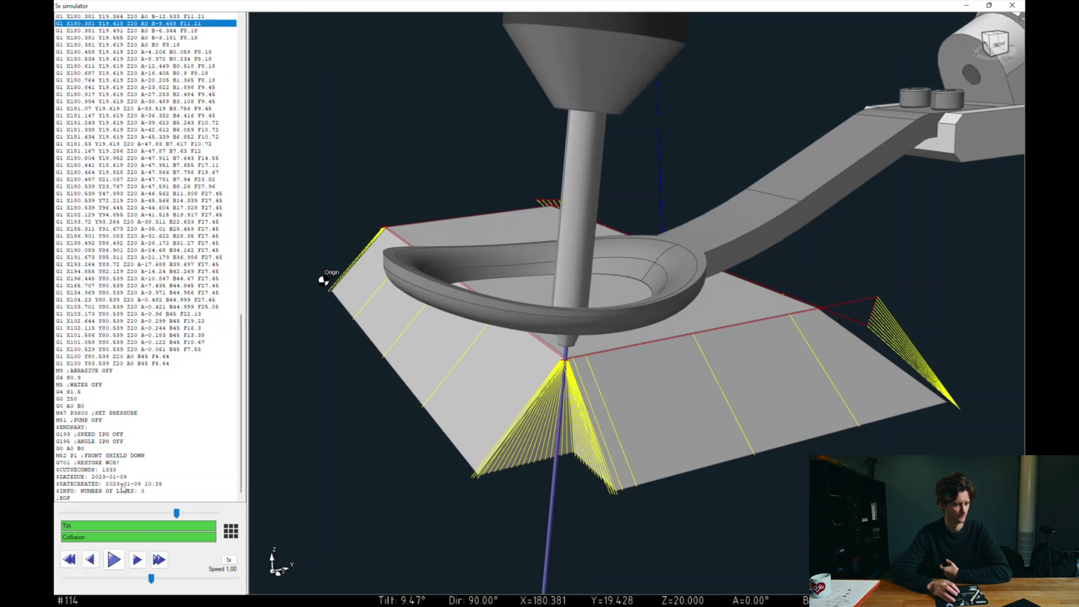
{"action": "left_click", "coordinate": [113, 559]}
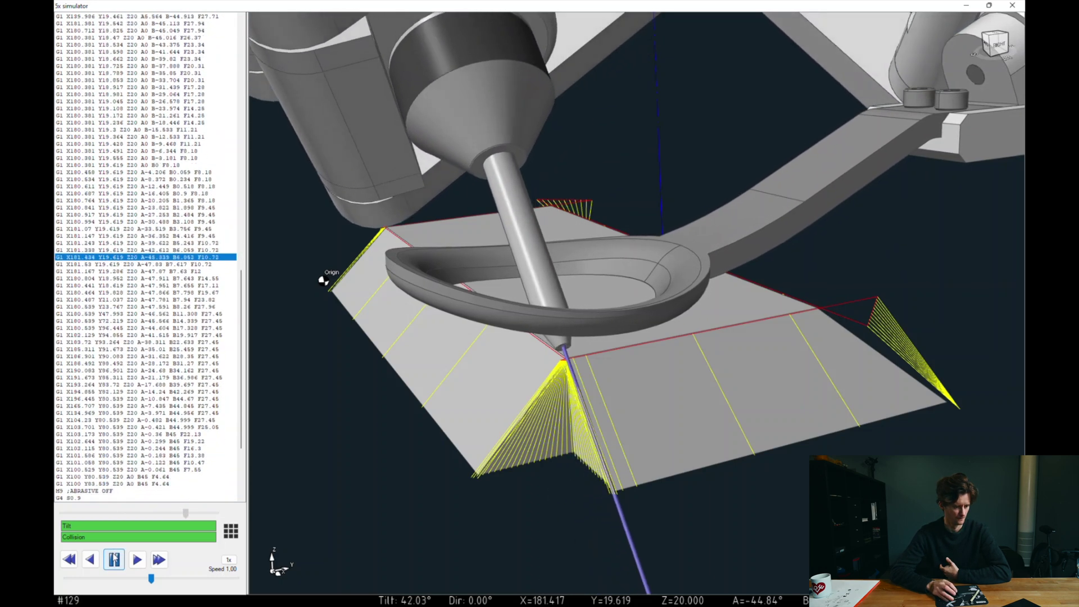